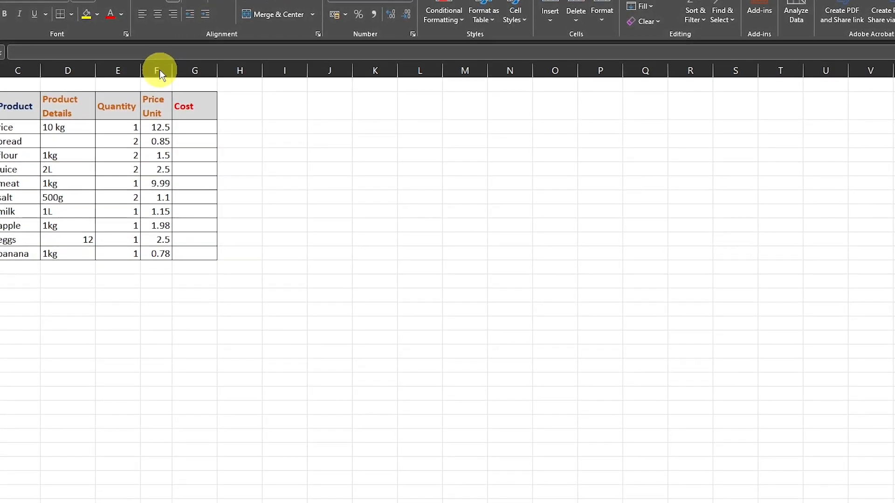
Calculate the rice row's Cost in G3 as quantity times unit price with the formula =E3*F3
{"action": "left_click", "coordinate": [176, 124]}
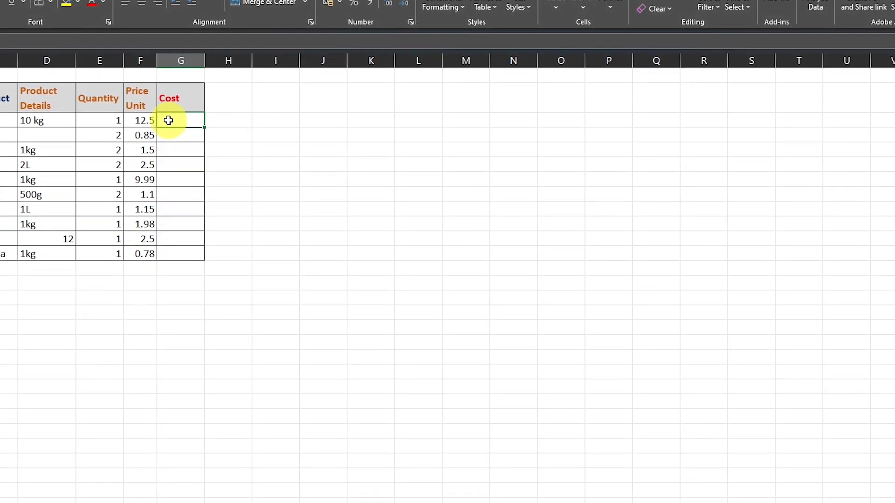
{"action": "type", "text": "="}
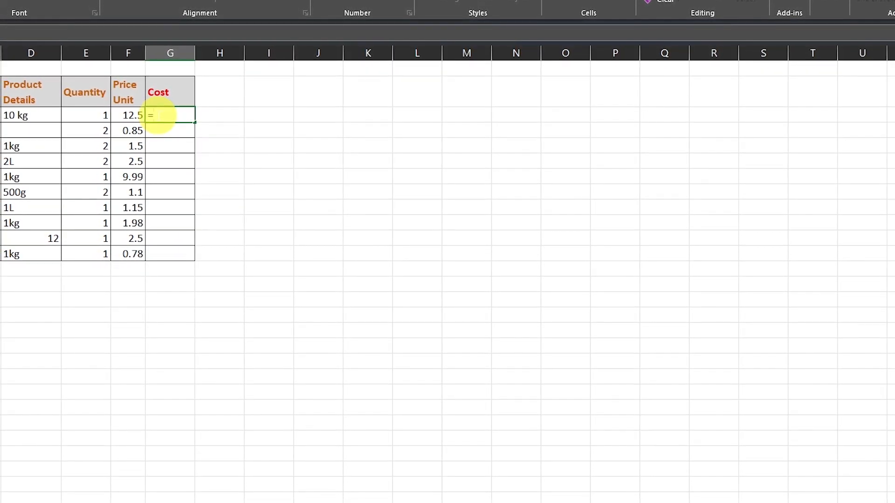
{"action": "left_click", "coordinate": [101, 118]}
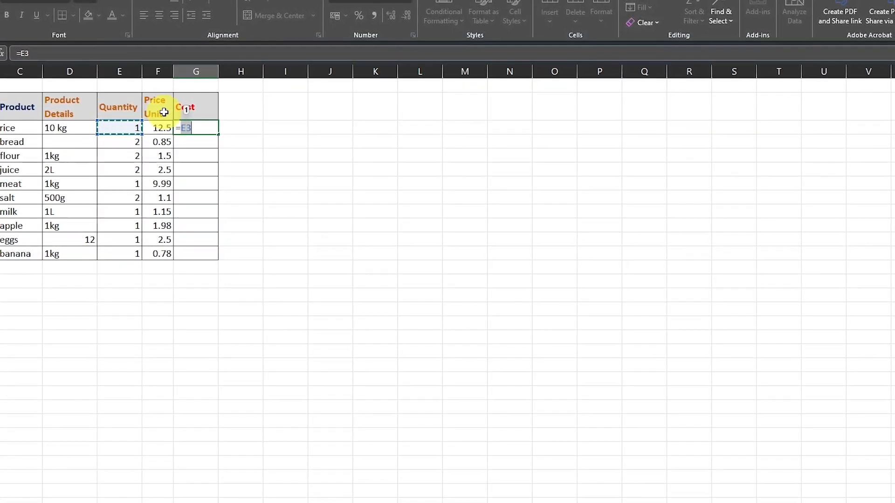
{"action": "type", "text": "*"}
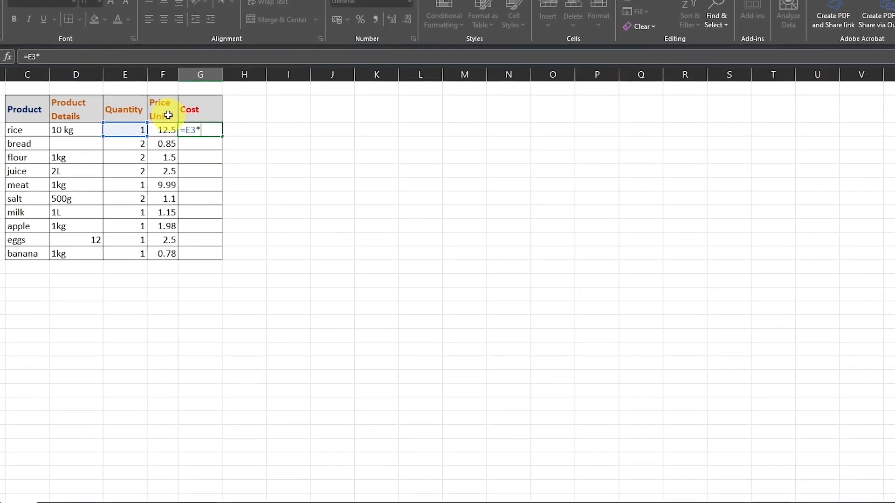
{"action": "left_click", "coordinate": [164, 132]}
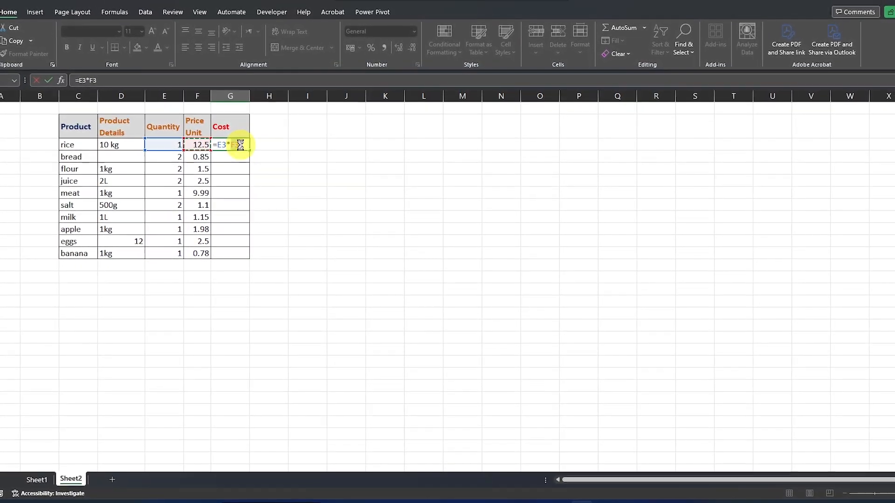
{"action": "key", "text": "Return"}
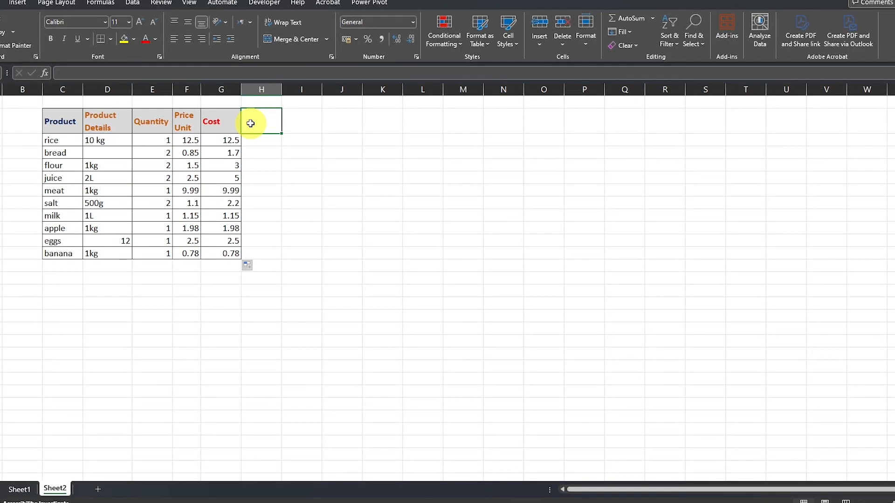
Add a "Charity Donations" header in H2, wrap its text and widen column H slightly to fit the words
{"action": "type", "text": "Charity Don"}
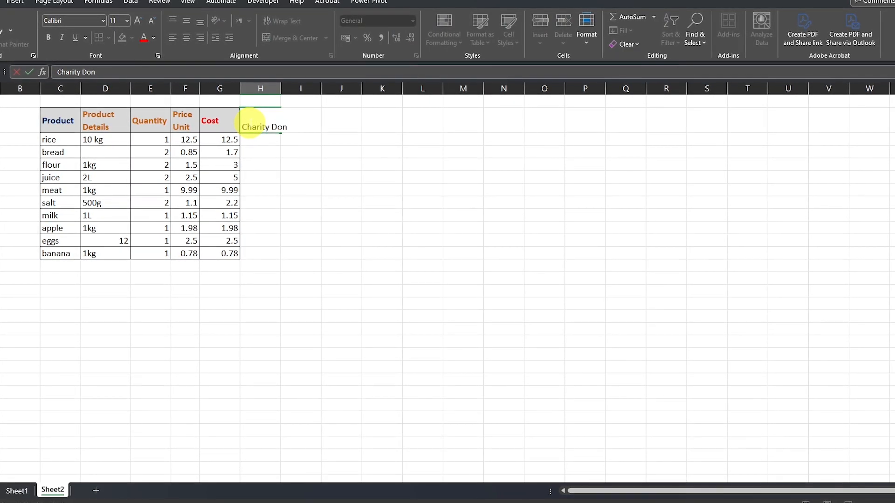
{"action": "type", "text": "ations"}
{"action": "left_click", "coordinate": [300, 166]}
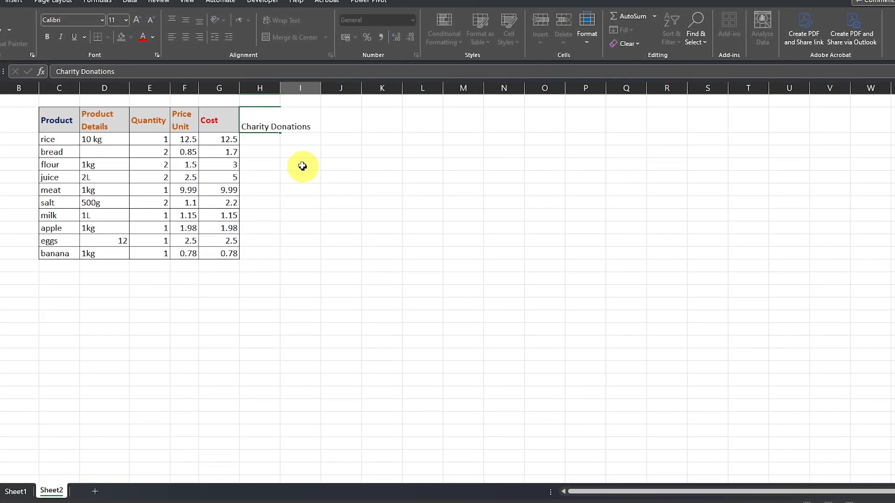
{"action": "left_click", "coordinate": [262, 117]}
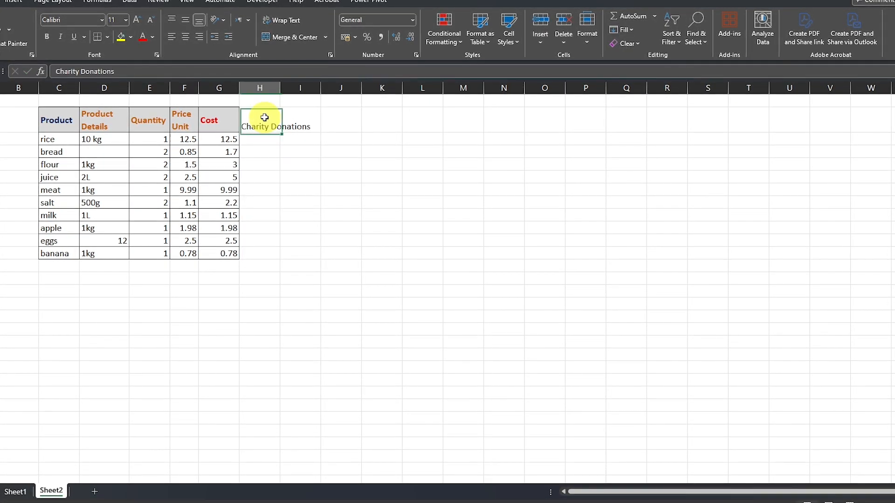
{"action": "left_click", "coordinate": [285, 20]}
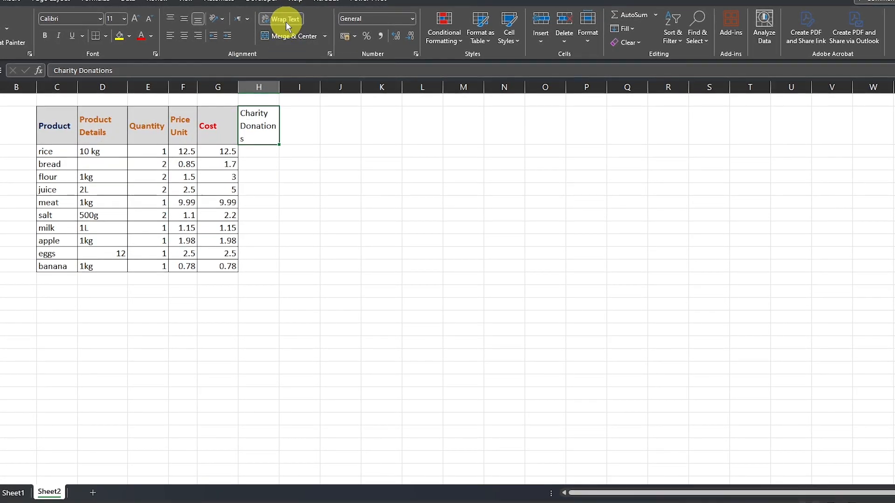
{"action": "left_click_drag", "start_coordinate": [281, 86], "coordinate": [284, 86]}
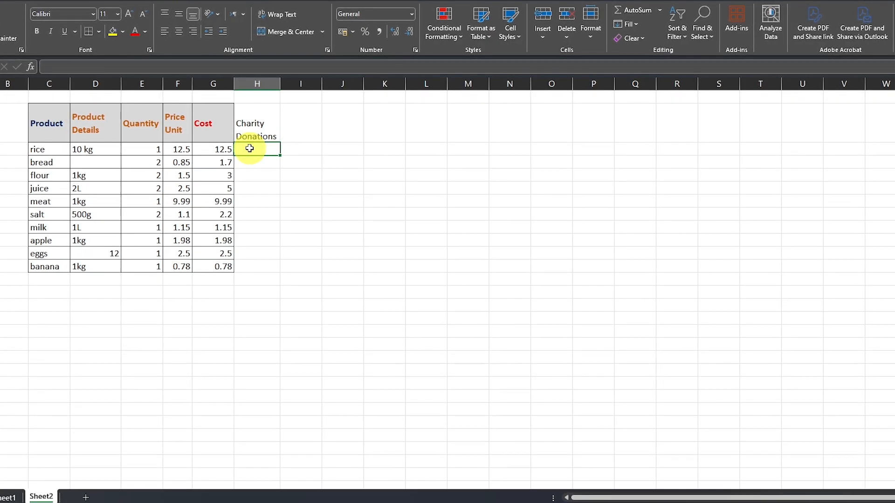
Enter the charity donations for rice through meat in column H: 0.5, 0, 0.25, 0.4 and 1
{"action": "type", "text": "0.5"}
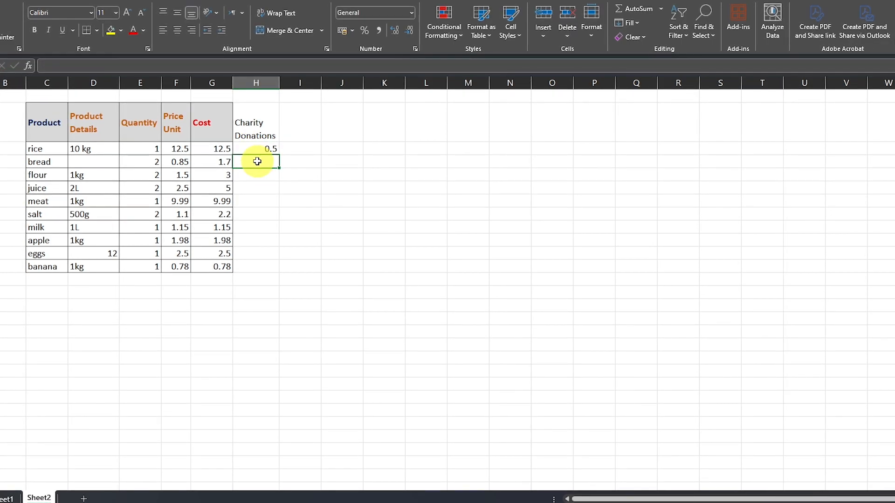
{"action": "type", "text": "0"}
{"action": "left_click", "coordinate": [260, 177]}
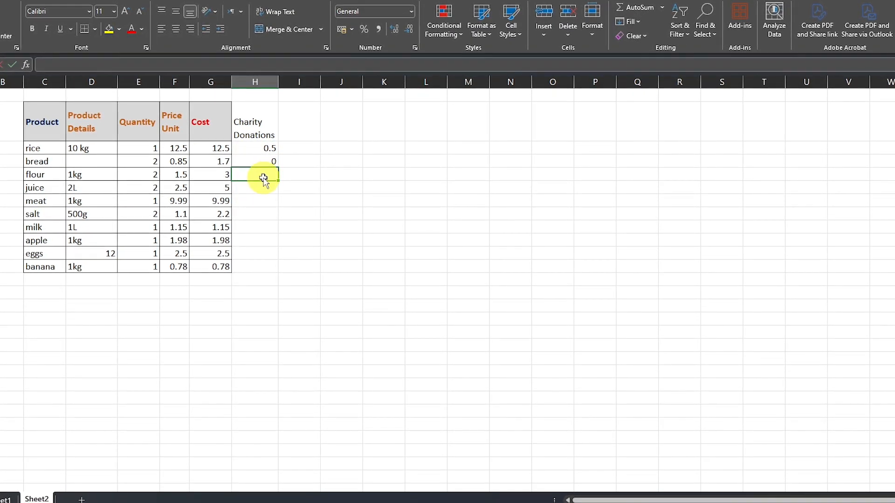
{"action": "type", "text": "0.25"}
{"action": "left_click", "coordinate": [261, 184]}
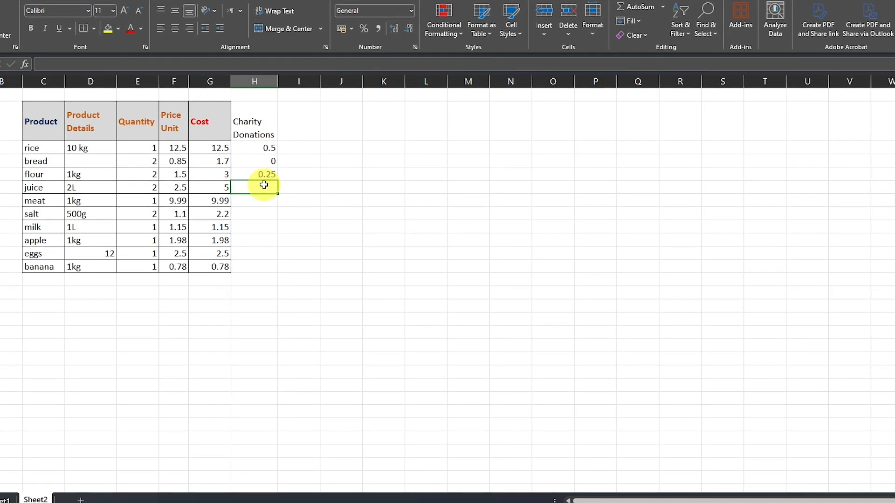
{"action": "type", "text": "0.4"}
{"action": "left_click", "coordinate": [268, 199]}
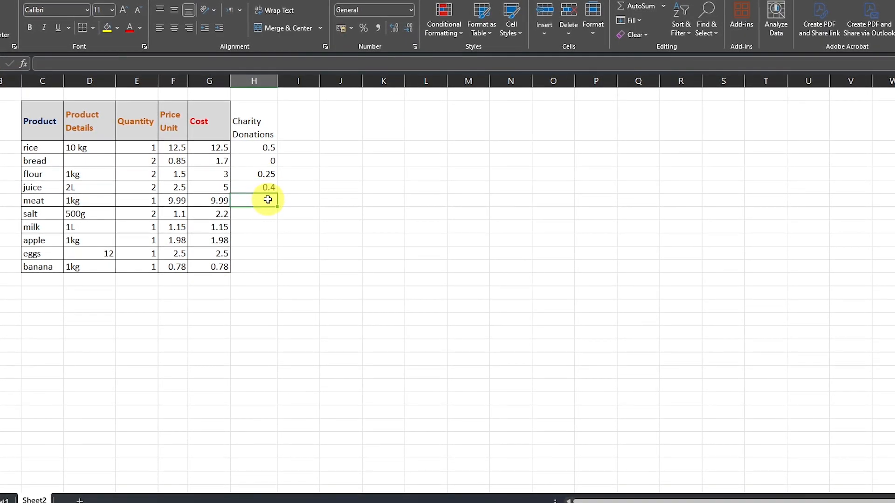
{"action": "type", "text": "1"}
{"action": "left_click", "coordinate": [265, 213]}
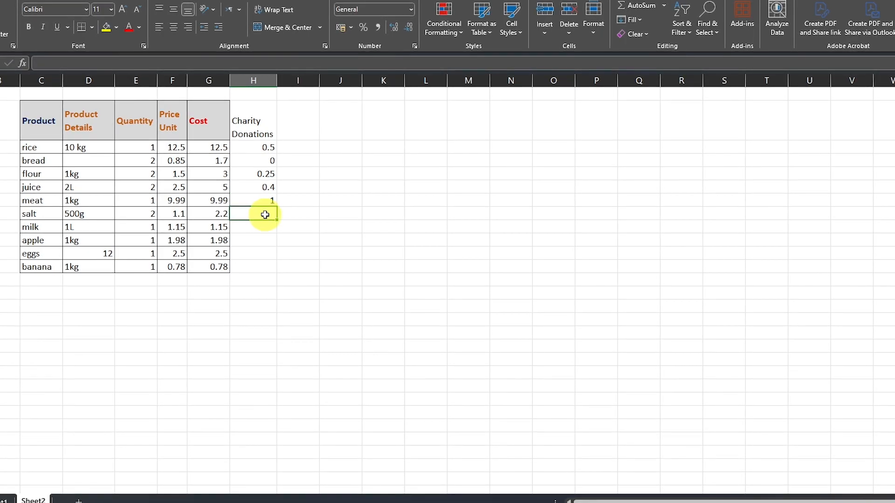
Enter the charity donations for salt through banana in column H: 1.5, 1.2, 0.5, 0.25 and 0.25
{"action": "type", "text": "1.2"}
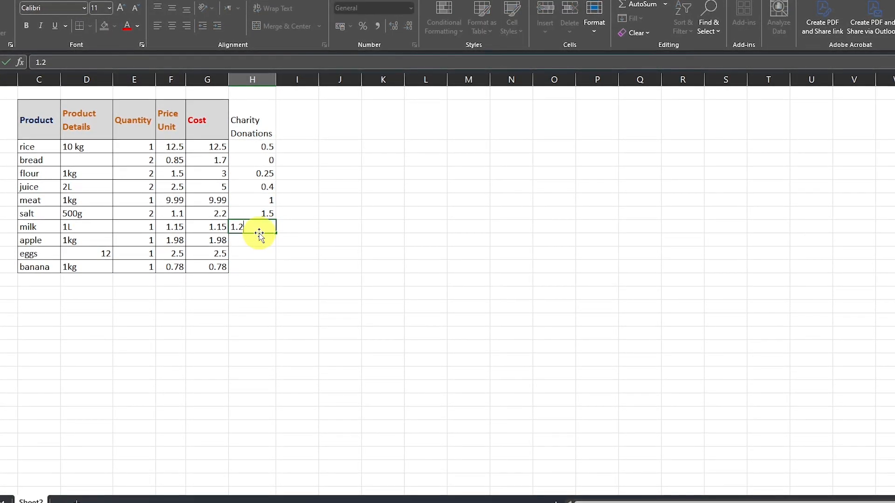
{"action": "key", "text": "Return"}
{"action": "type", "text": "0.5"}
{"action": "key", "text": "Return"}
{"action": "type", "text": "0.25"}
{"action": "key", "text": "Return"}
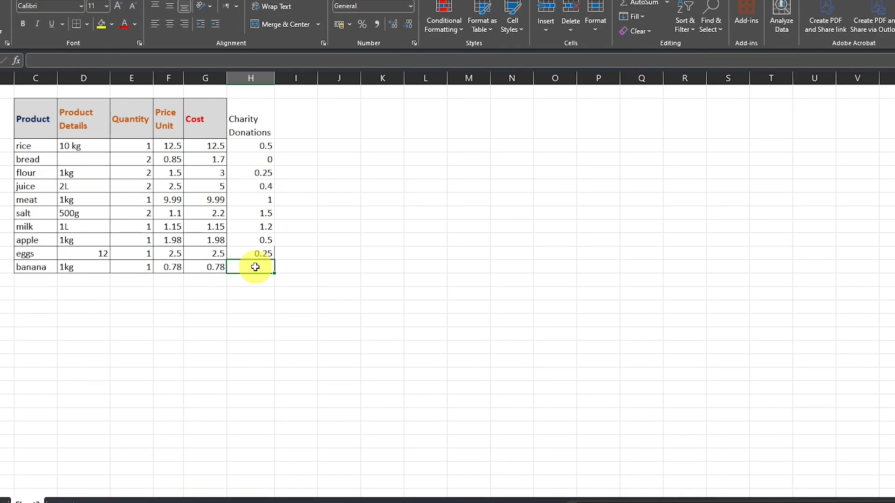
{"action": "type", "text": "0.25"}
{"action": "left_click", "coordinate": [329, 239]}
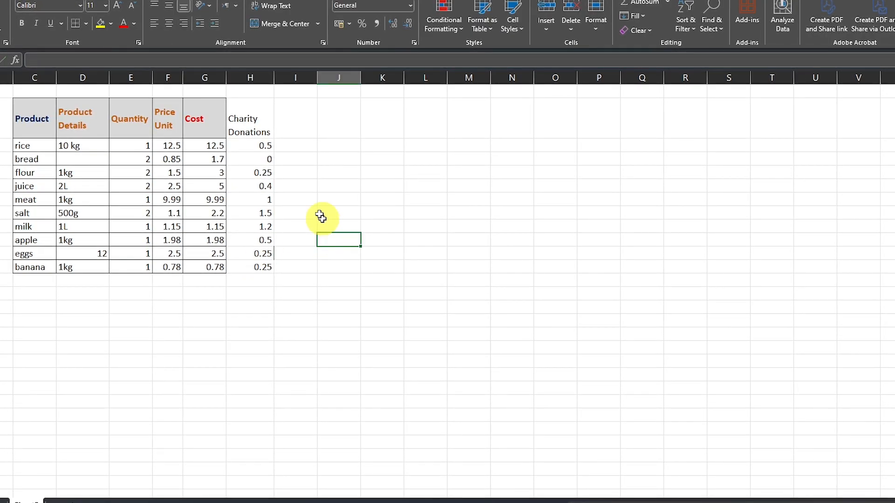
Apply All Borders to the Charity Donations column from its header down to the banana row
{"action": "left_click", "coordinate": [258, 134]}
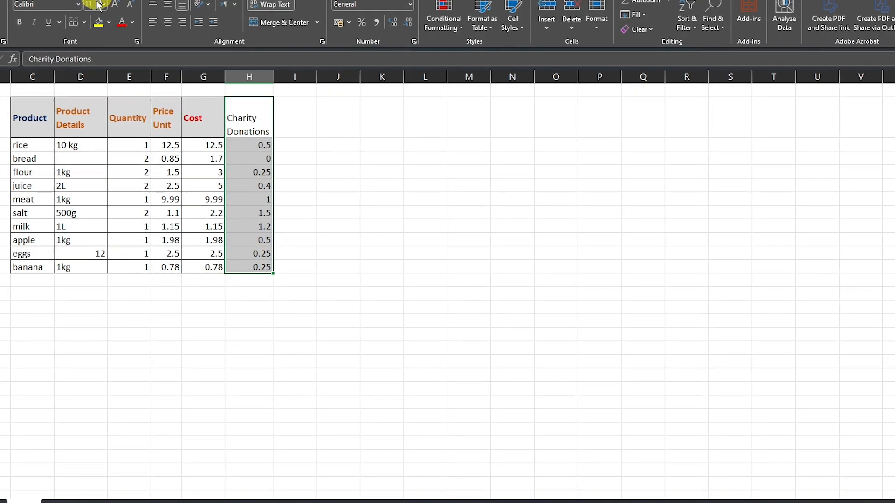
{"action": "left_click", "coordinate": [83, 24]}
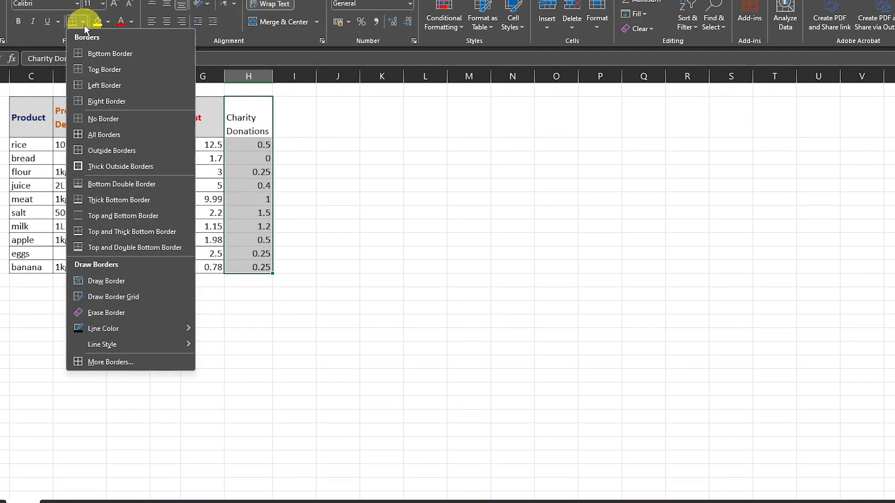
{"action": "left_click", "coordinate": [100, 135]}
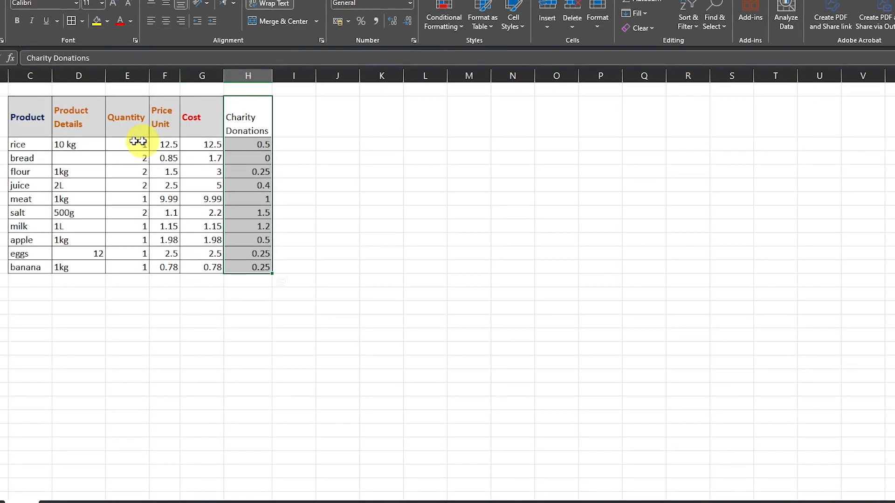
{"action": "left_click", "coordinate": [320, 145]}
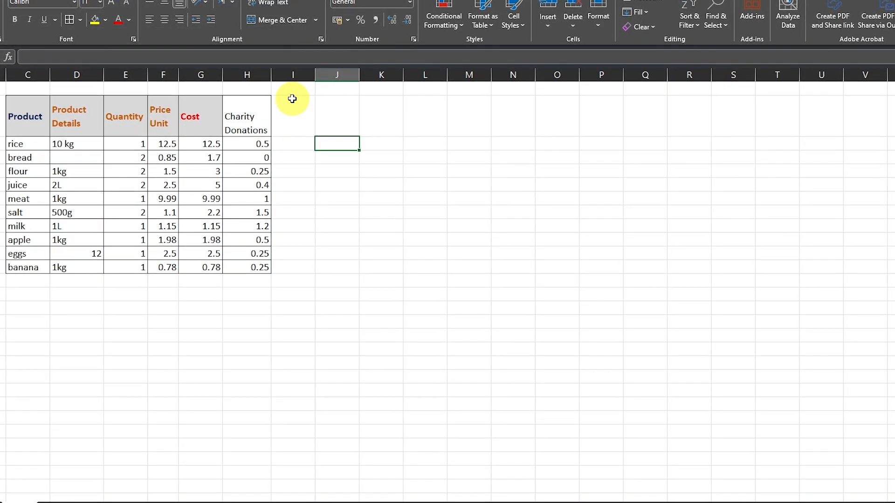
Fill the Charity Donations header cell with the same light grey as the other headers
{"action": "left_click", "coordinate": [248, 117]}
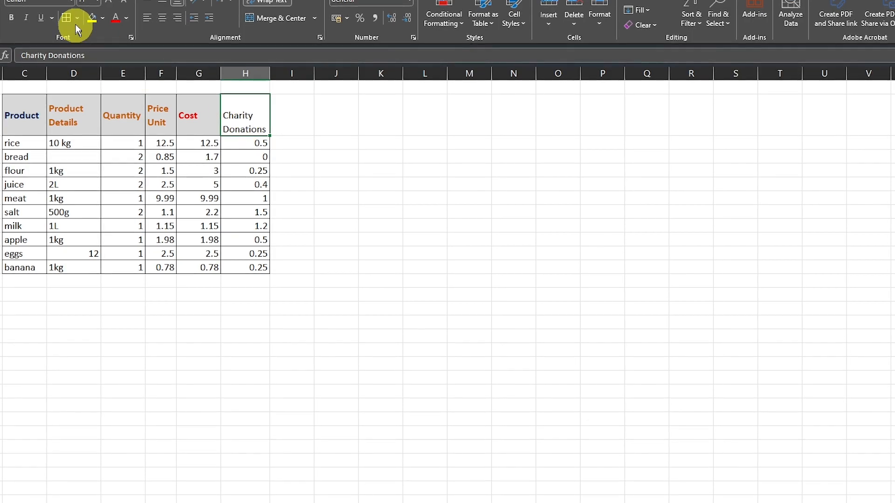
{"action": "left_click", "coordinate": [102, 19]}
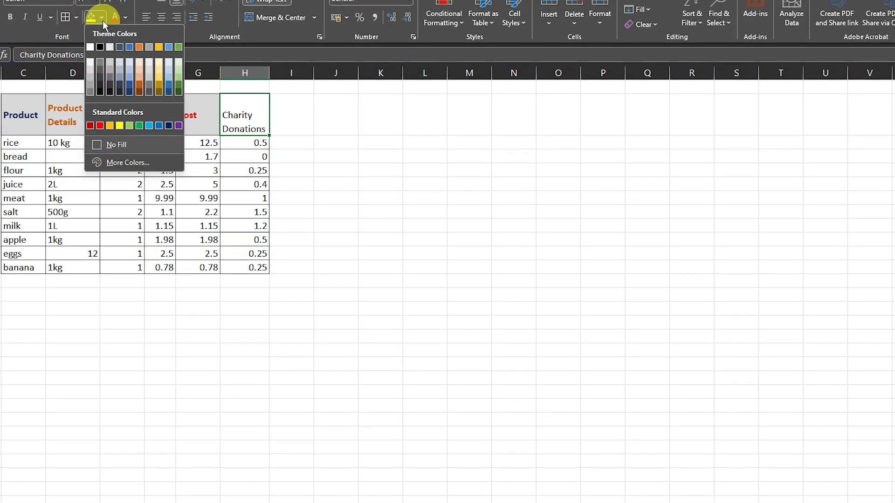
{"action": "left_click", "coordinate": [91, 69]}
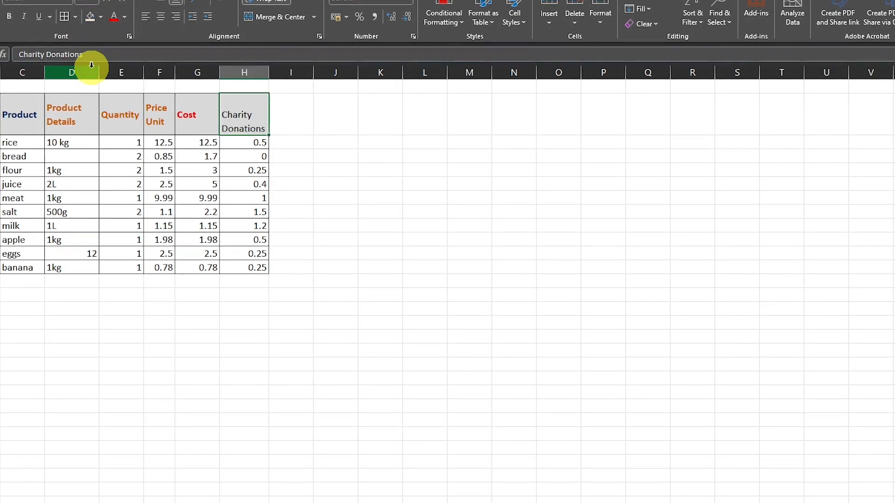
Enter the header "Cost After Donations" in I2, beside Charity Donations
{"action": "left_click", "coordinate": [296, 122]}
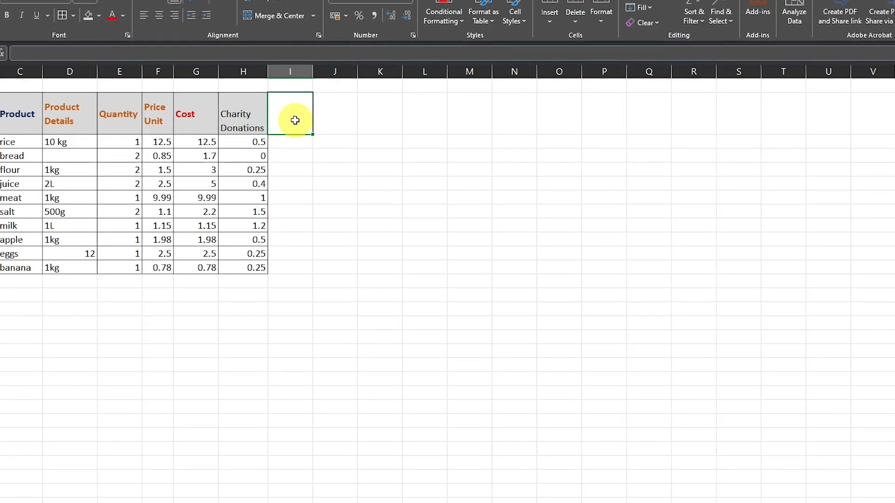
{"action": "type", "text": "Cst"}
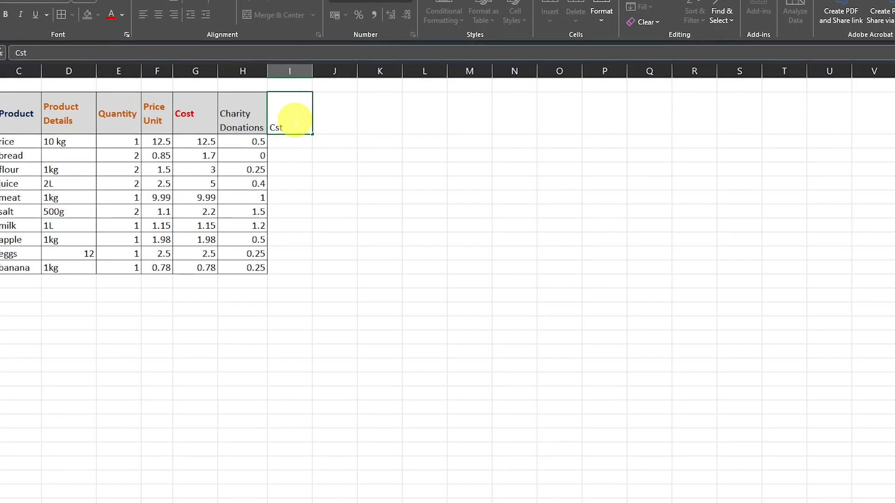
{"action": "key", "text": "BackSpace"}
{"action": "key", "text": "BackSpace"}
{"action": "type", "text": "ost"}
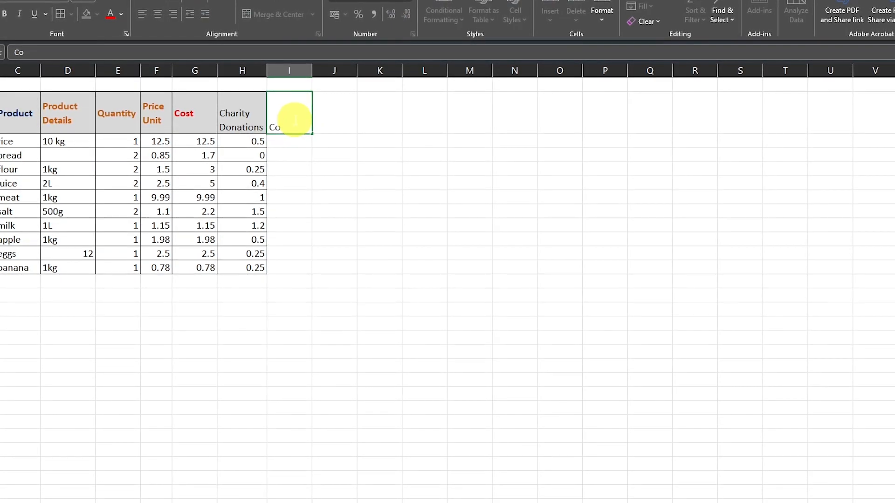
{"action": "type", "text": " After Donations"}
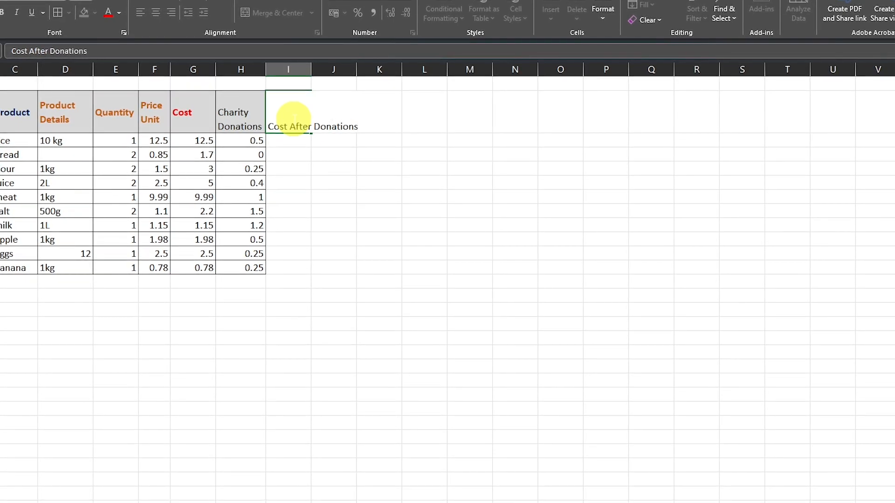
{"action": "left_click", "coordinate": [320, 181]}
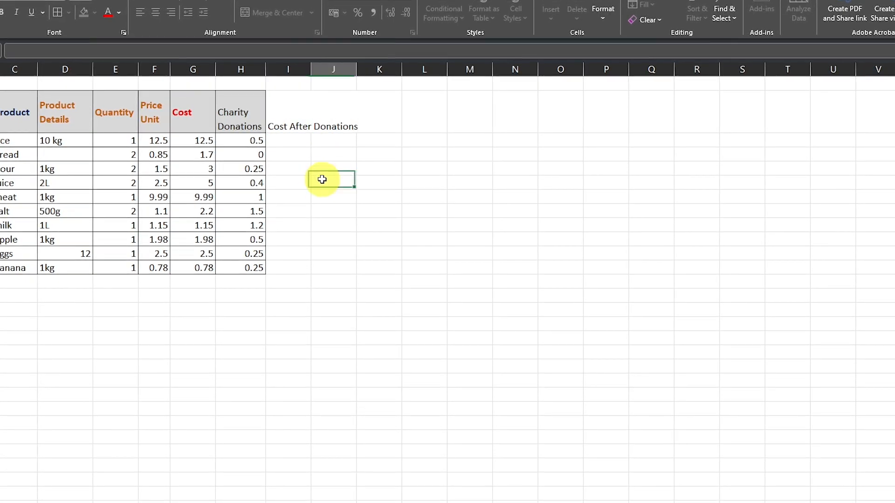
Wrap the text of the Cost After Donations header and widen column I slightly
{"action": "left_click", "coordinate": [285, 121]}
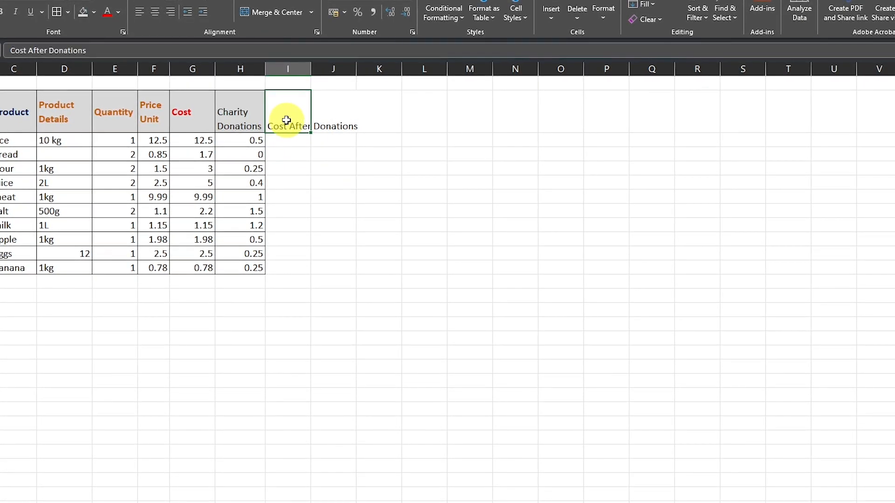
{"action": "left_click", "coordinate": [258, 1]}
{"action": "left_click_drag", "start_coordinate": [310, 69], "coordinate": [314, 70]}
Top-align the Charity Donations and Cost After Donations header cells
{"action": "left_click_drag", "start_coordinate": [237, 117], "coordinate": [275, 119]}
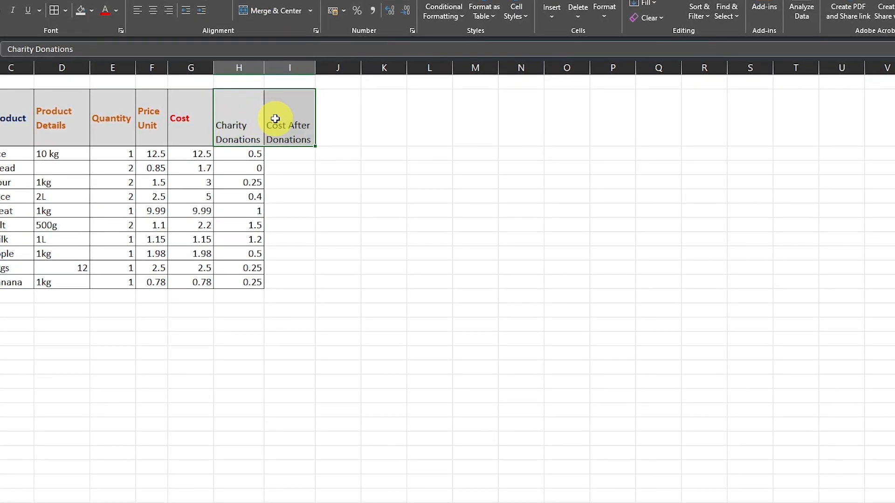
{"action": "left_click", "coordinate": [139, 2]}
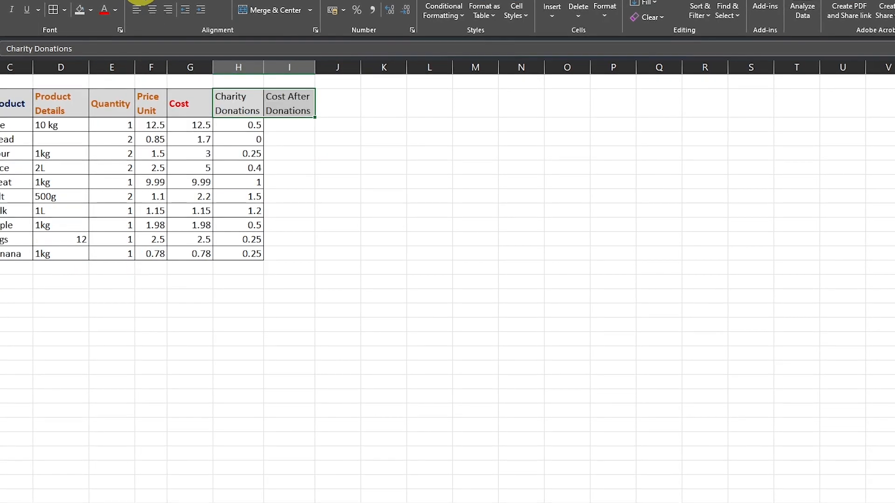
{"action": "left_click", "coordinate": [286, 136]}
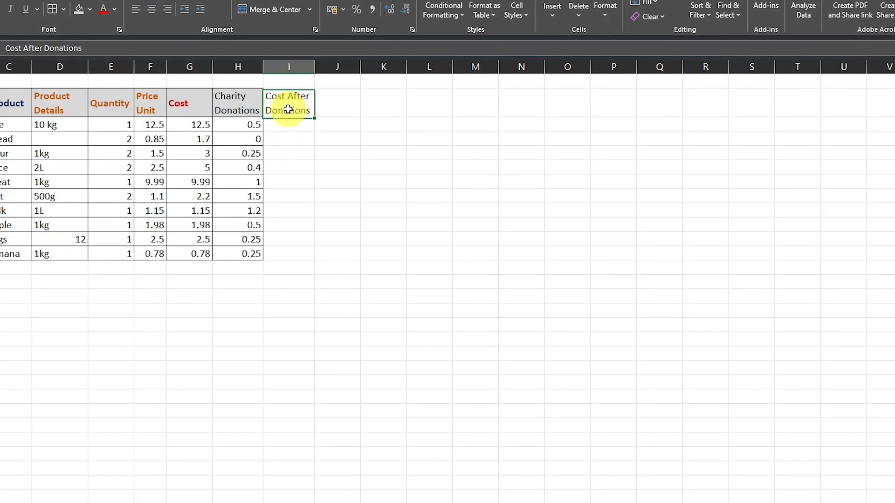
Apply all borders to the Cost After Donations column from the header down to the banana row, I2:I12
{"action": "left_click_drag", "start_coordinate": [292, 162], "coordinate": [292, 251]}
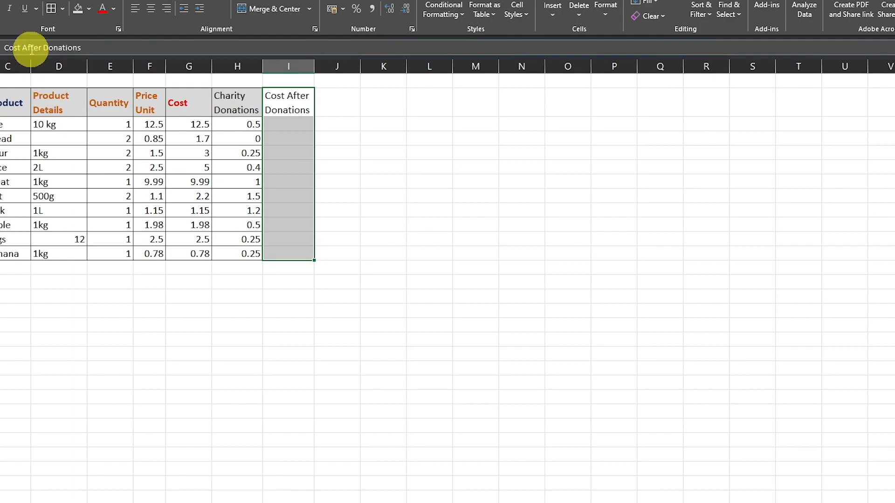
{"action": "left_click", "coordinate": [48, 10]}
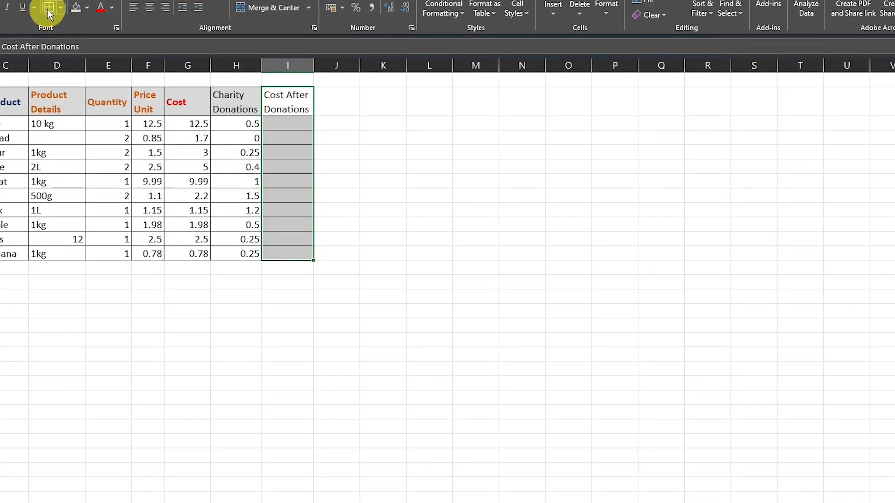
Enter the formula =G3+H3 in I3 to add cost and charity donation, and fill it down to I12
{"action": "left_click", "coordinate": [275, 123]}
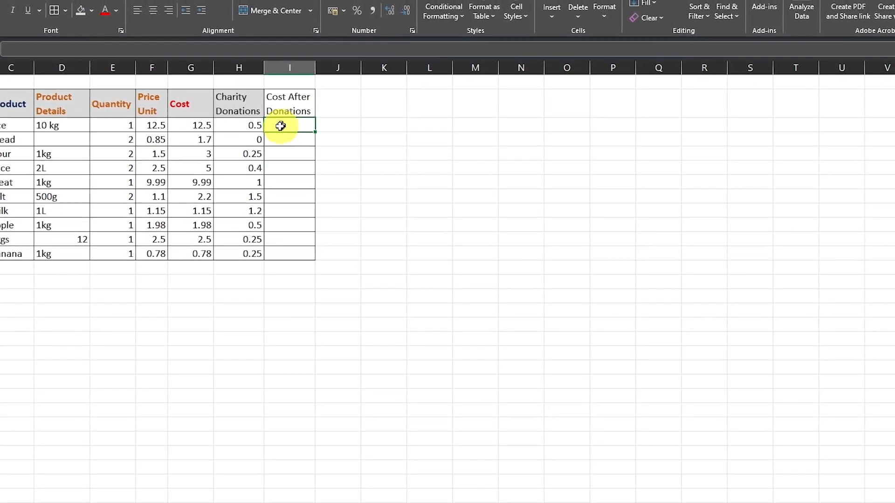
{"action": "type", "text": "="}
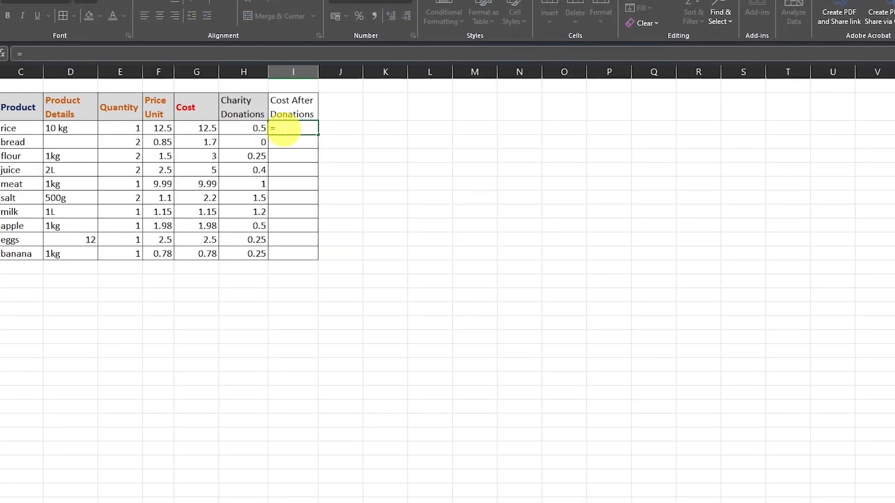
{"action": "left_click", "coordinate": [198, 128]}
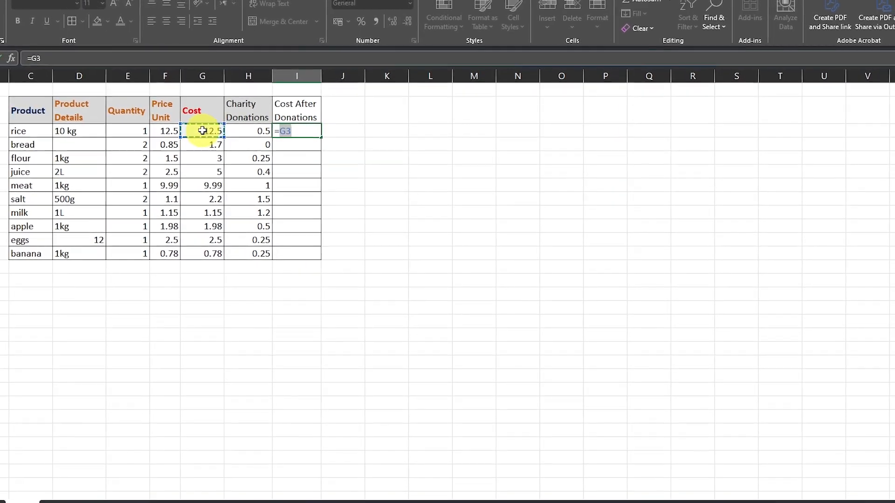
{"action": "type", "text": "+"}
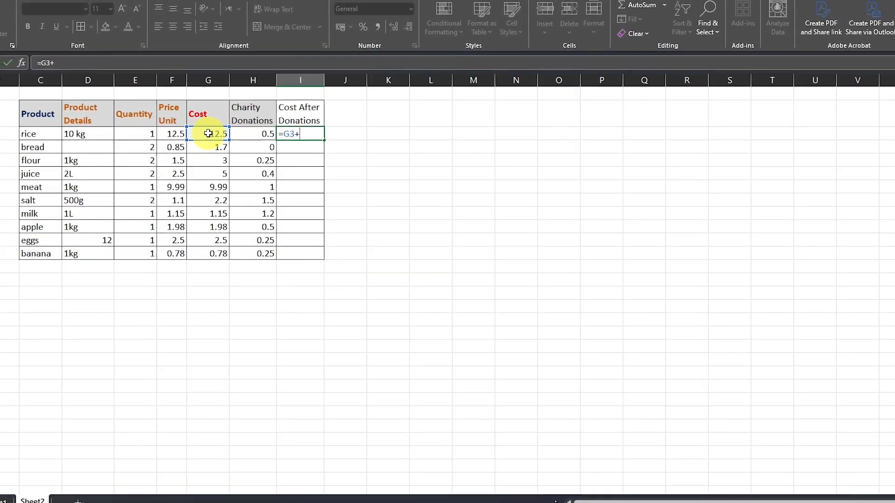
{"action": "left_click", "coordinate": [254, 134]}
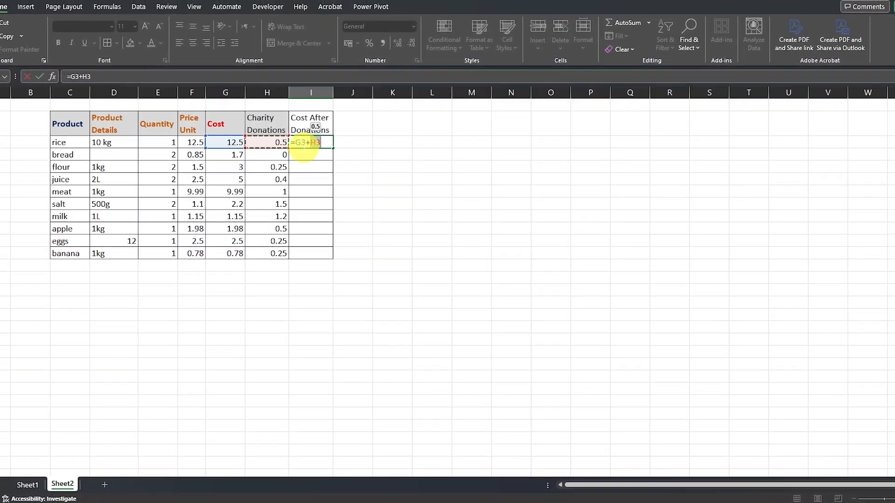
{"action": "key", "text": "ctrl+Return"}
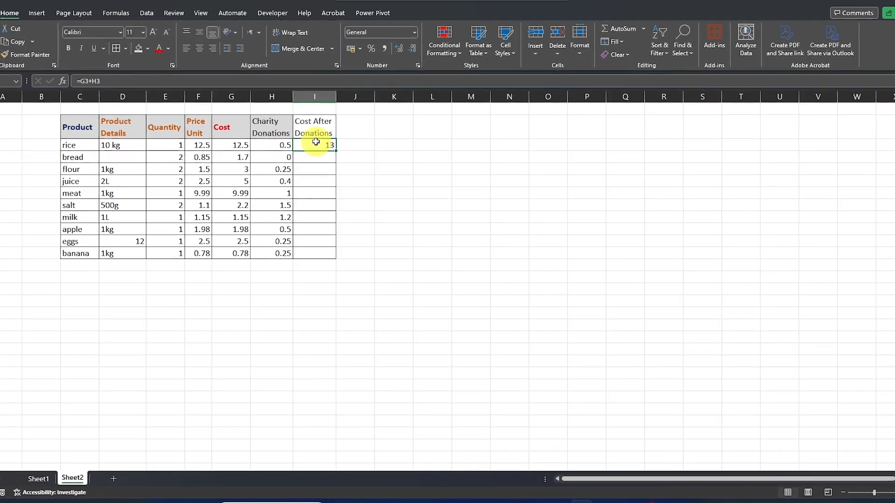
{"action": "left_click_drag", "start_coordinate": [335, 151], "coordinate": [344, 256]}
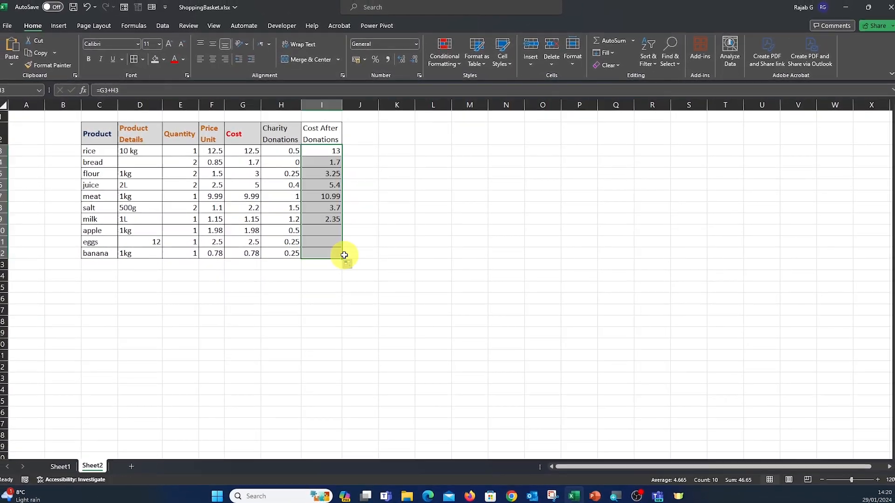